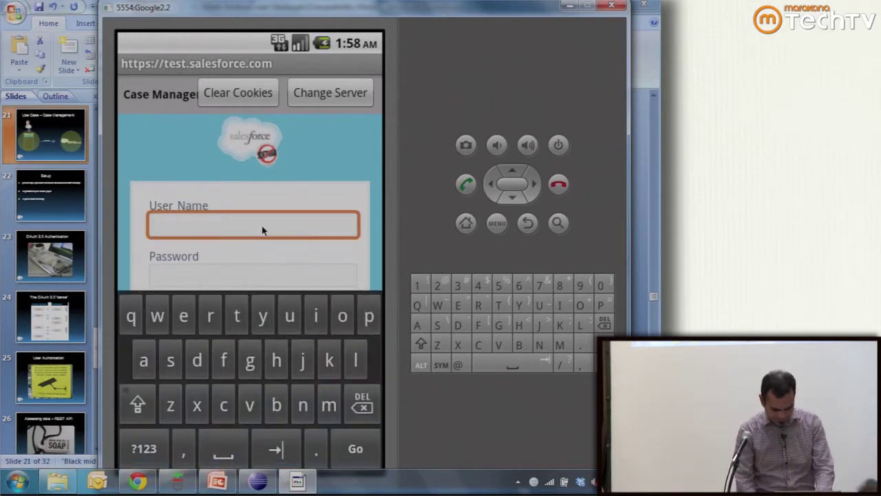
# - Log in to the Salesforce Android app with the demo user's e-mail and password
pyautogui.write('mo')
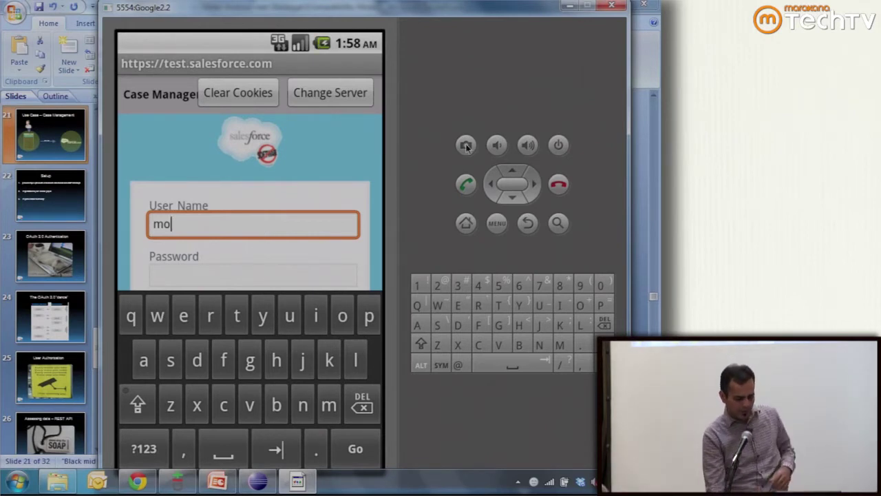
pyautogui.click(529, 223)
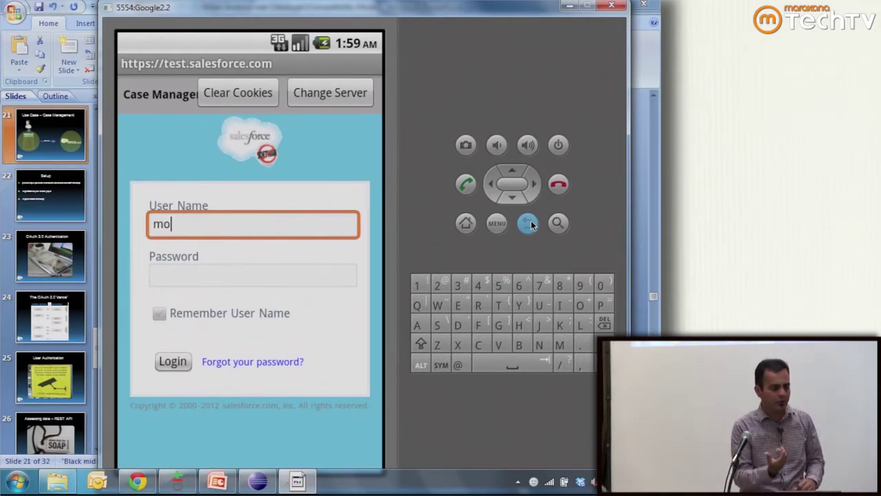
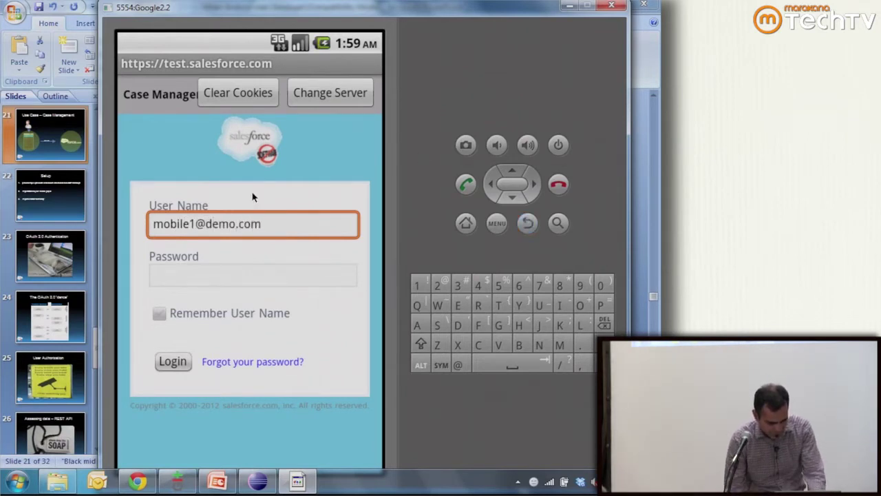
pyautogui.click(235, 276)
pyautogui.write('test1223')
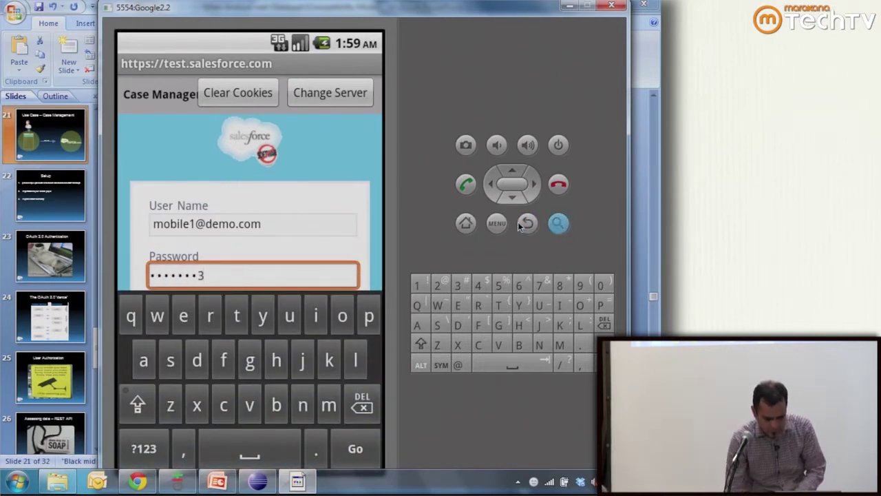
pyautogui.click(523, 223)
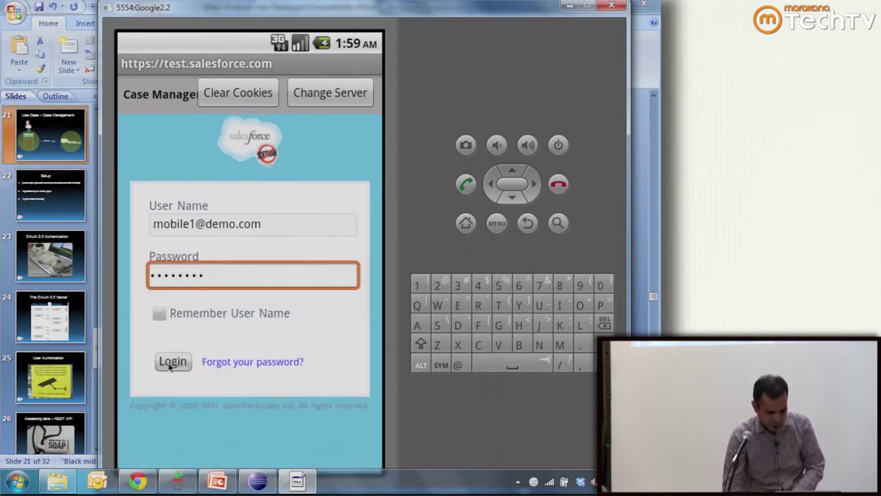
pyautogui.click(168, 362)
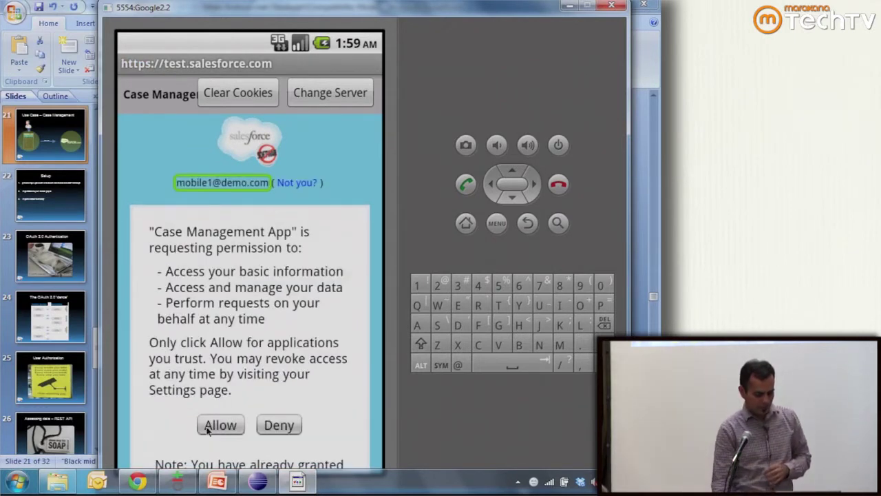
# - Allow account access, view the Global Media case, then return to My Cases and Eclipse
pyautogui.click(219, 425)
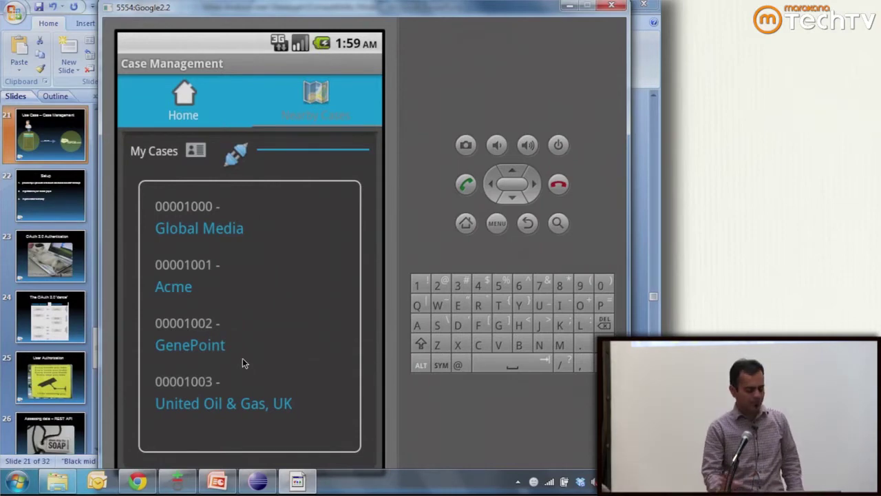
pyautogui.moveTo(390, 8); pyautogui.dragTo(386, 4)
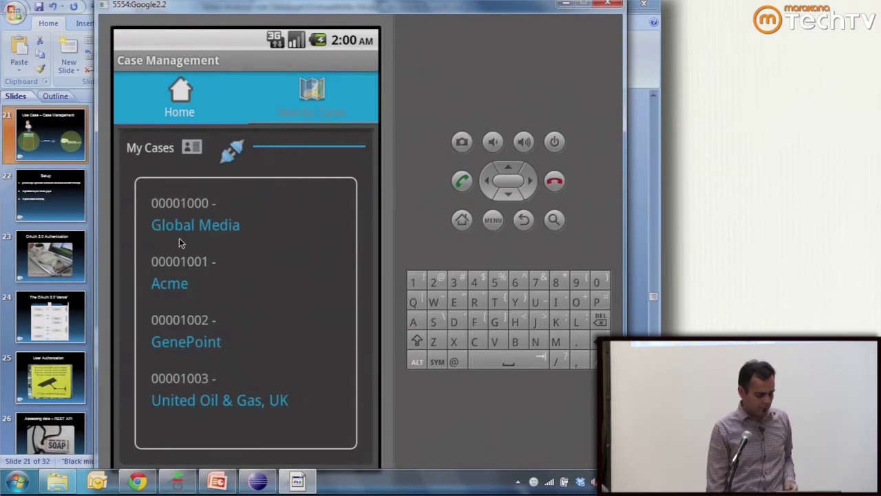
pyautogui.click(194, 220)
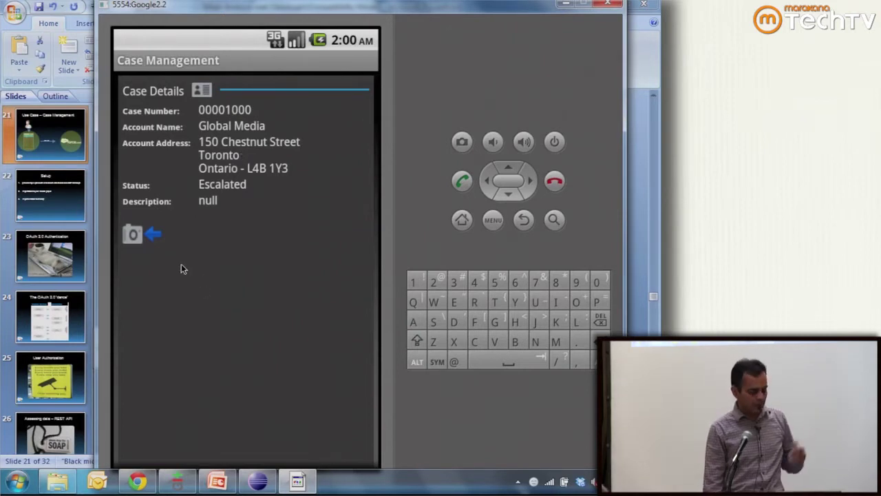
pyautogui.click(152, 235)
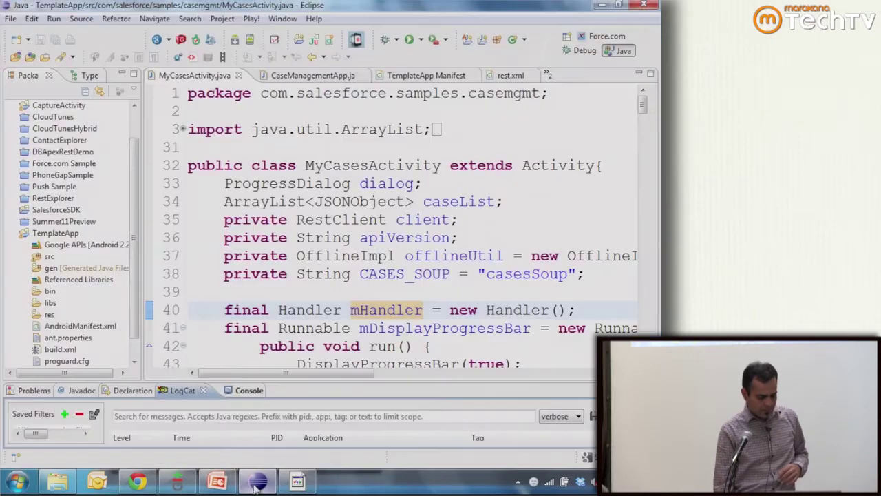
pyautogui.click(256, 429)
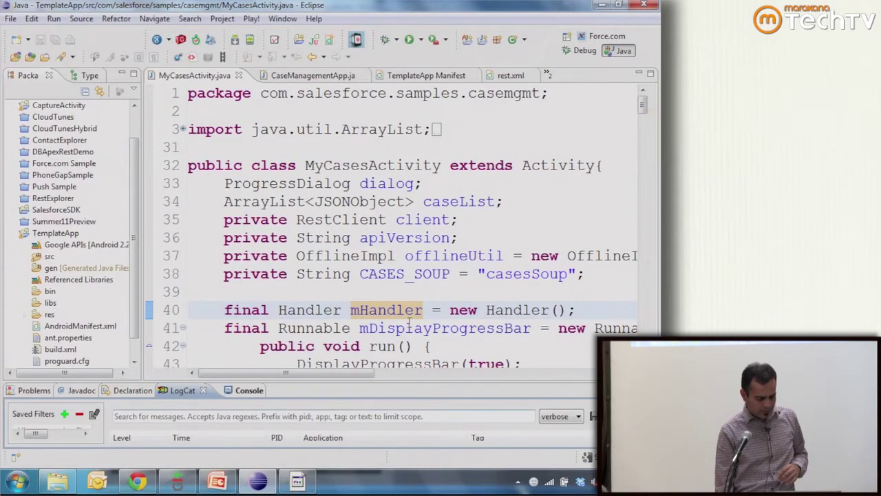
# - Present the Case Management slide in PowerPoint, play its animation, and end the show
pyautogui.click(213, 484)
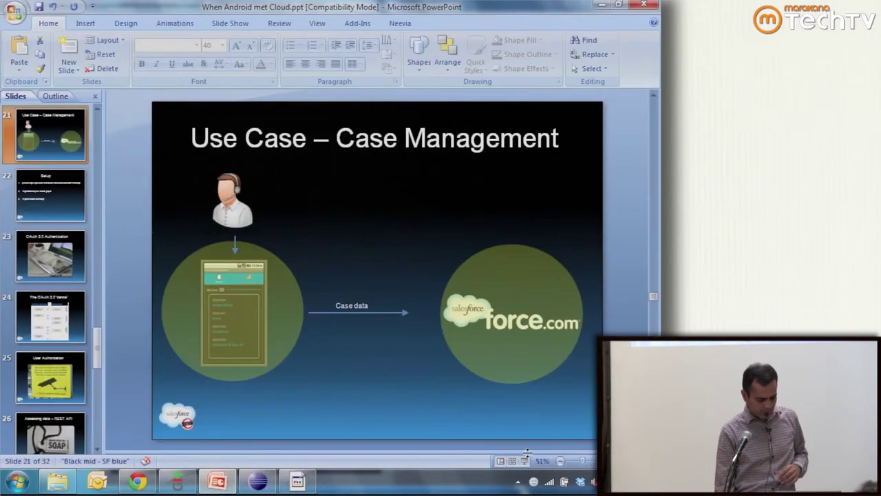
pyautogui.click(512, 463)
pyautogui.press('space')
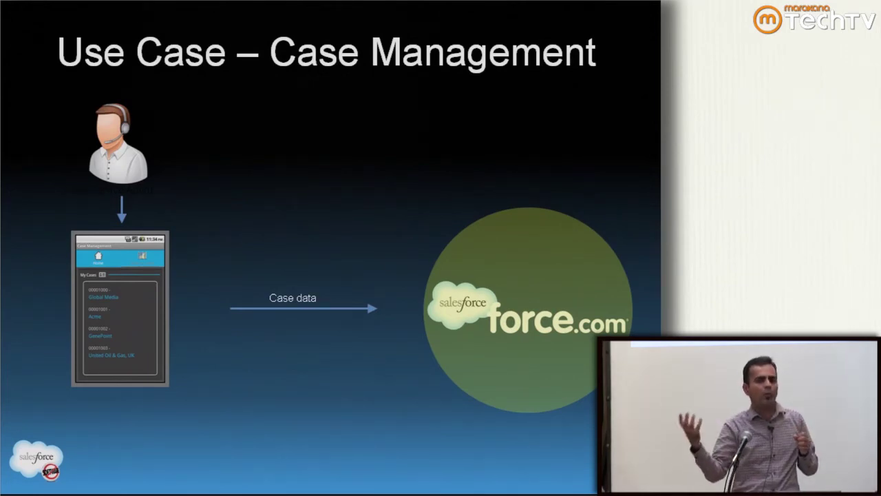
pyautogui.press('Escape')
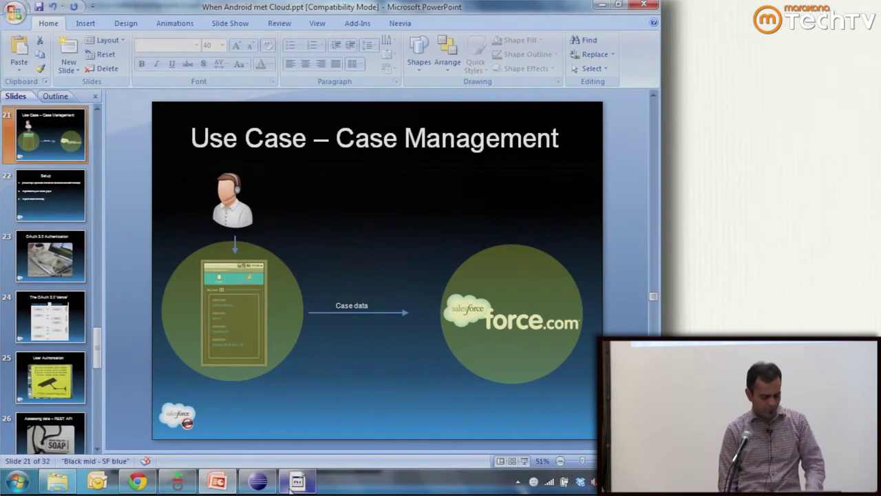
# - Bring up the Salesforce home page in the Chrome browser
pyautogui.moveTo(290, 488)
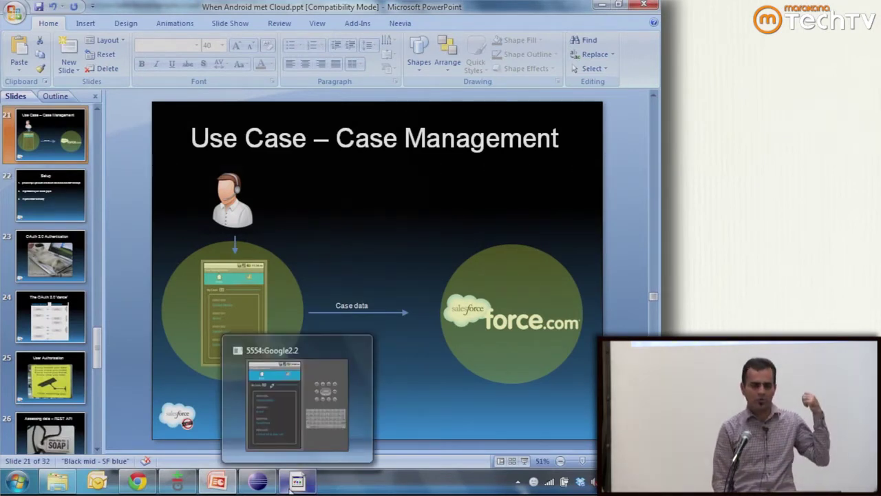
pyautogui.moveTo(306, 375)
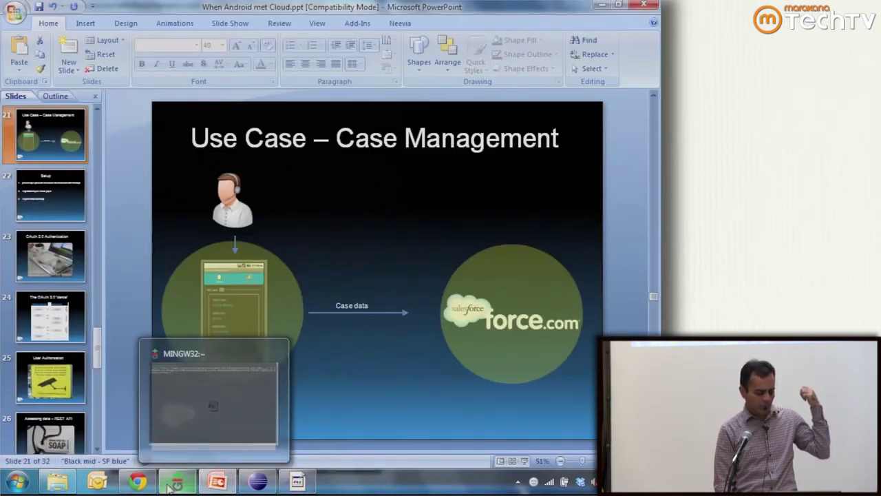
pyautogui.hotkey('alt', 'Tab')
pyautogui.hotkey('ctrl', 'Tab')
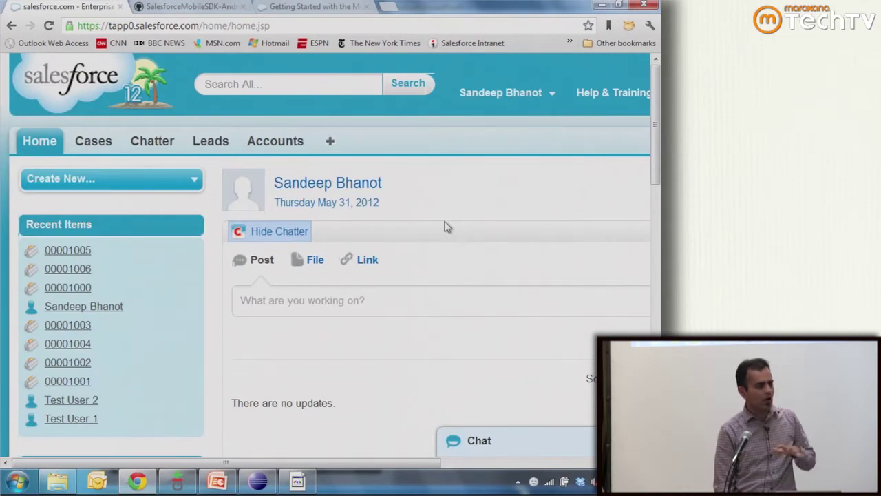
# - Go to Salesforce Setup and open Schema Builder under App Setup
pyautogui.click(545, 97)
pyautogui.click(468, 156)
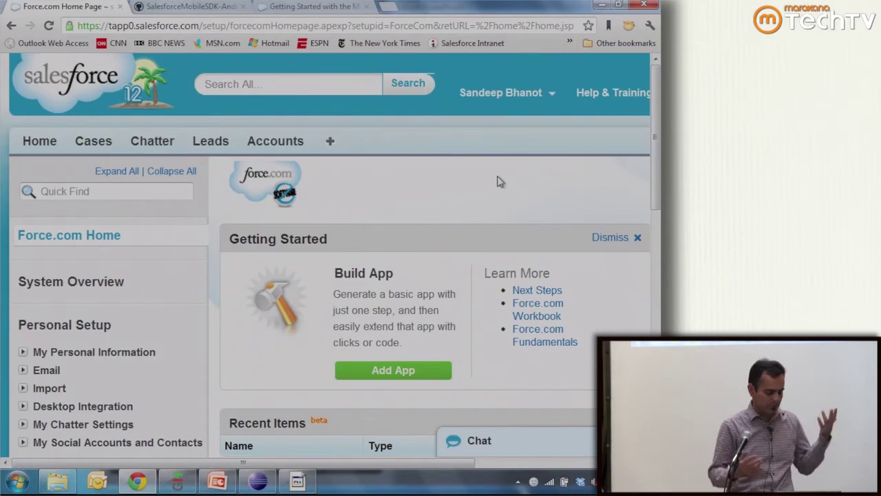
pyautogui.scroll(-3, 501, 216)
pyautogui.scroll(-2, 200, 326)
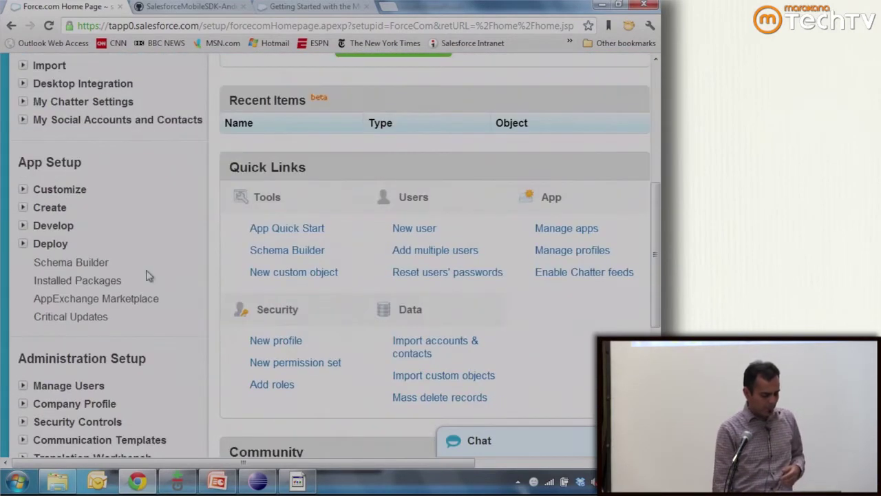
pyautogui.click(108, 262)
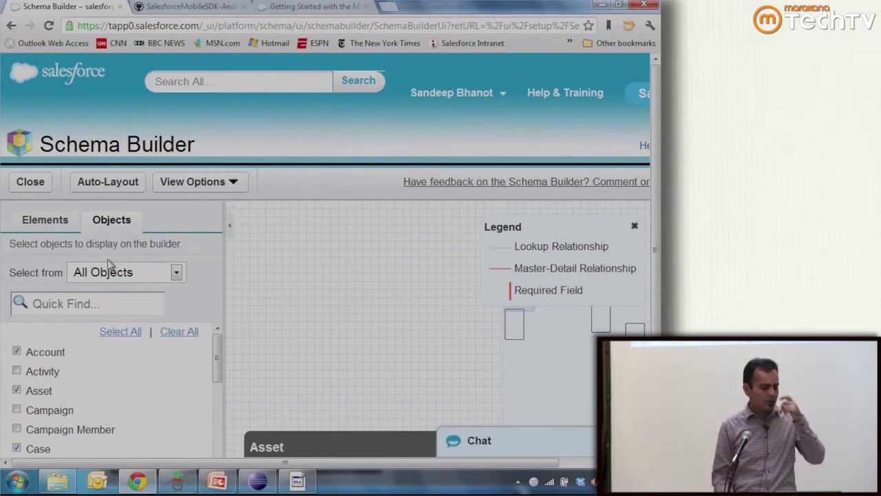
# - Pan the schema canvas past Asset and Account to bring the Case object into view
pyautogui.moveTo(368, 334); pyautogui.dragTo(375, 308)
pyautogui.scroll(-1, 373, 301)
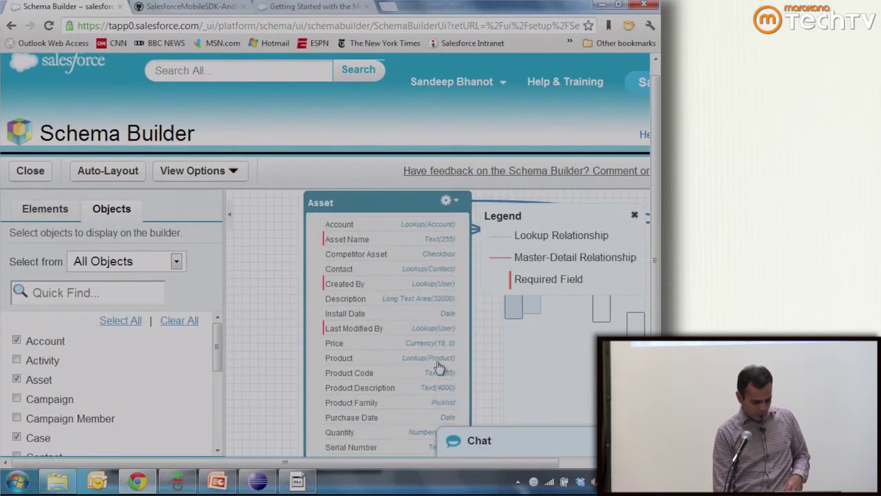
pyautogui.moveTo(488, 336); pyautogui.dragTo(212, 373)
pyautogui.moveTo(362, 374); pyautogui.dragTo(128, 365)
pyautogui.moveTo(330, 376); pyautogui.dragTo(167, 298)
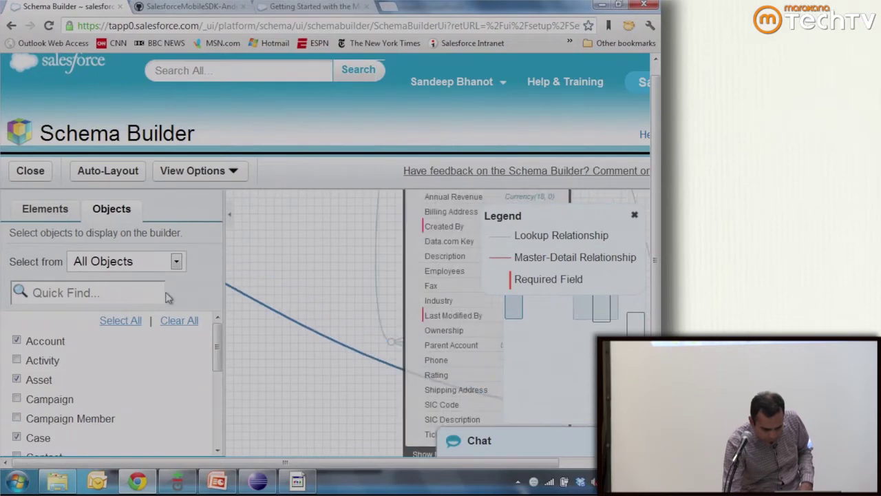
pyautogui.moveTo(163, 350); pyautogui.dragTo(251, 193)
pyautogui.moveTo(485, 382); pyautogui.dragTo(192, 337)
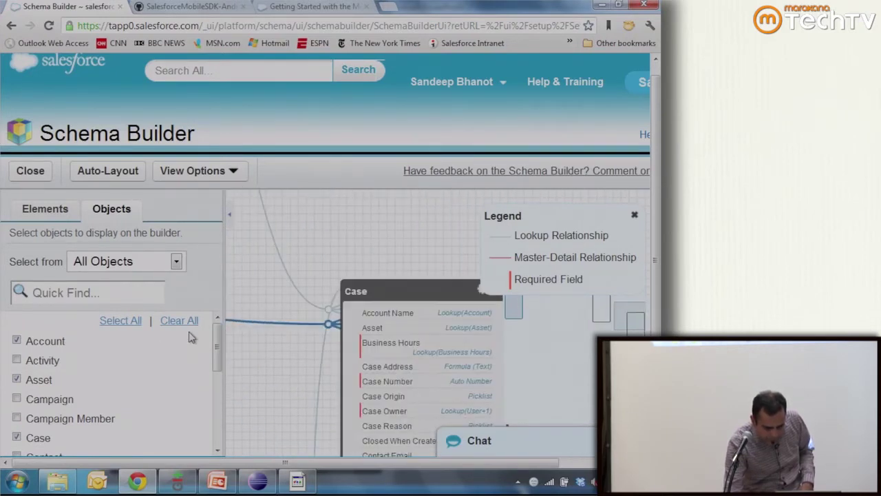
pyautogui.moveTo(275, 393); pyautogui.dragTo(250, 331)
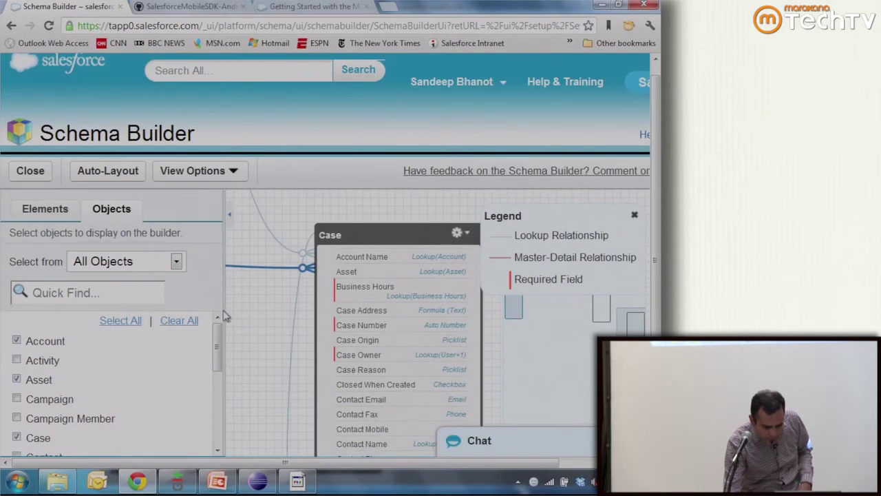
# - Reposition the Case box, then drag a new Object from Elements onto the canvas
pyautogui.click(230, 214)
pyautogui.moveTo(151, 235); pyautogui.dragTo(287, 221)
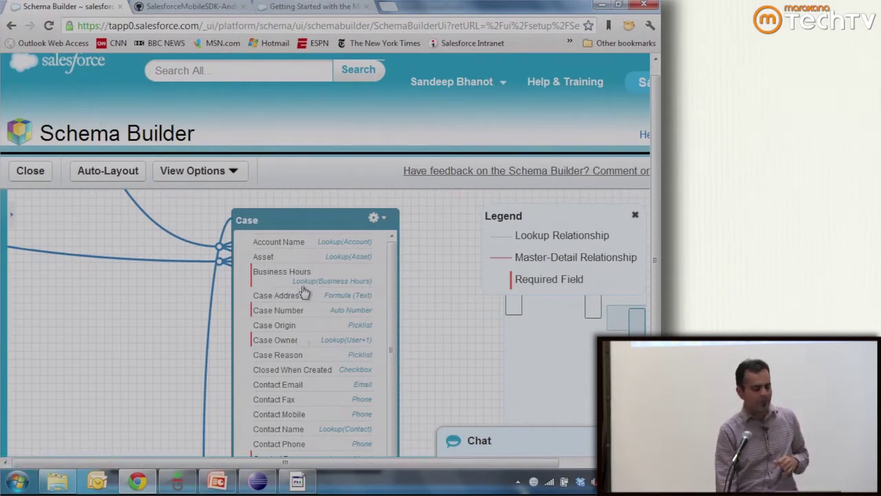
pyautogui.moveTo(222, 253)
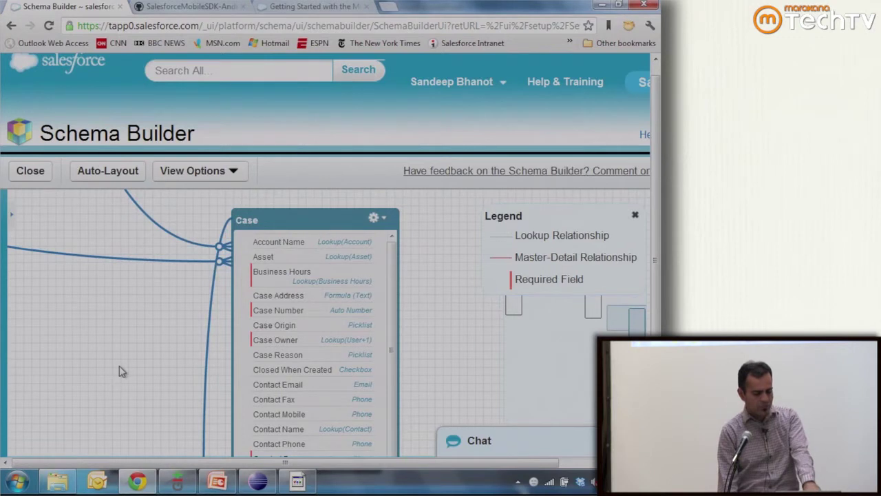
pyautogui.click(13, 222)
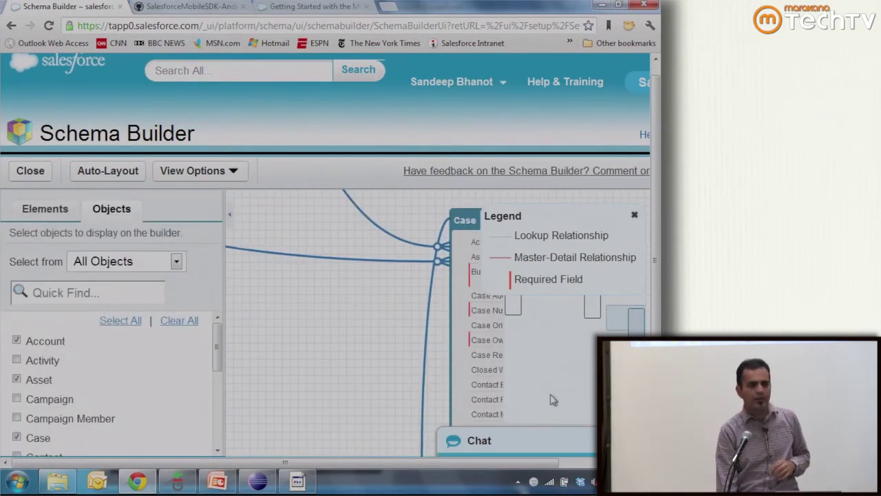
pyautogui.click(45, 209)
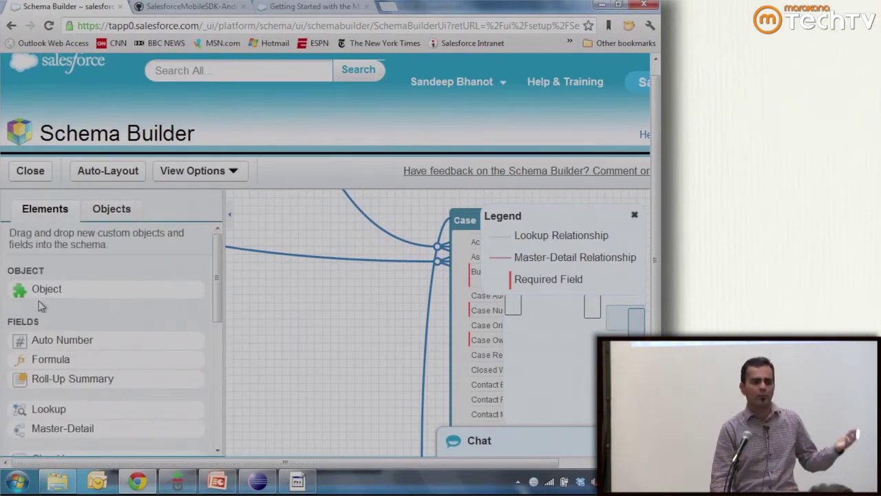
pyautogui.moveTo(41, 303); pyautogui.dragTo(310, 317)
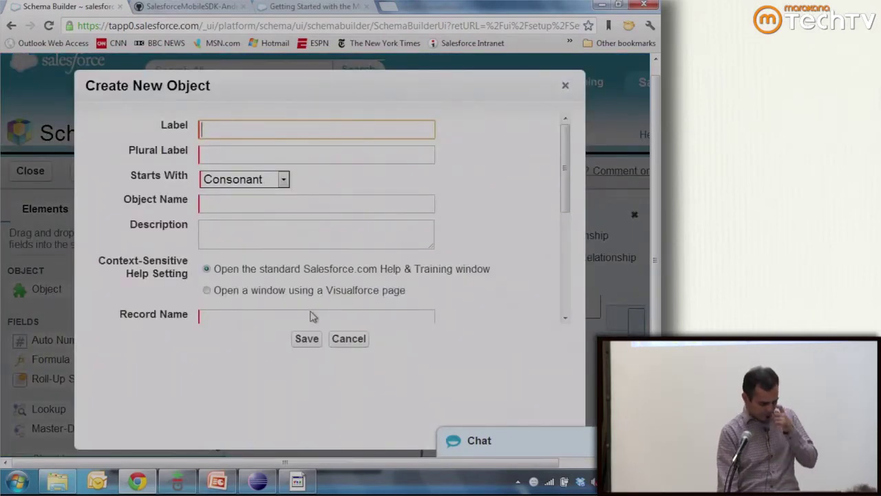
# - Save a custom object labelled 'Parts and Labor' with plural label 'Parts and Labors'
pyautogui.write('Par')
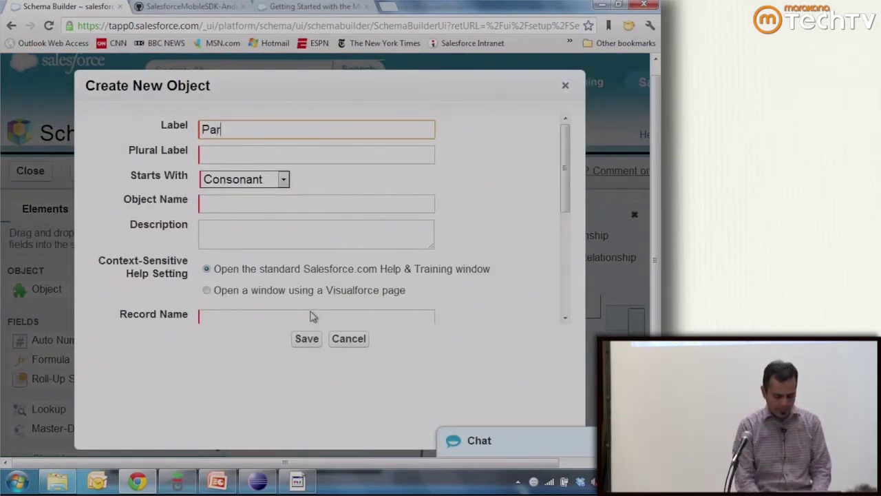
pyautogui.write('ts and Labor')
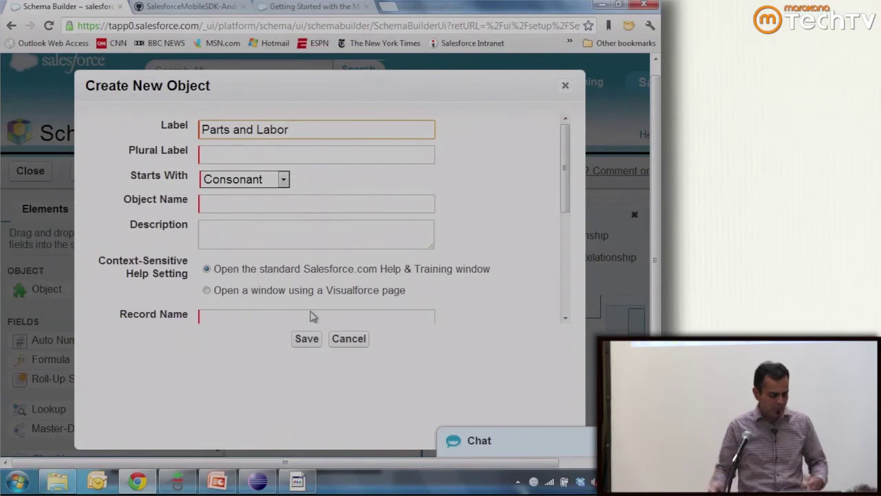
pyautogui.press('Tab')
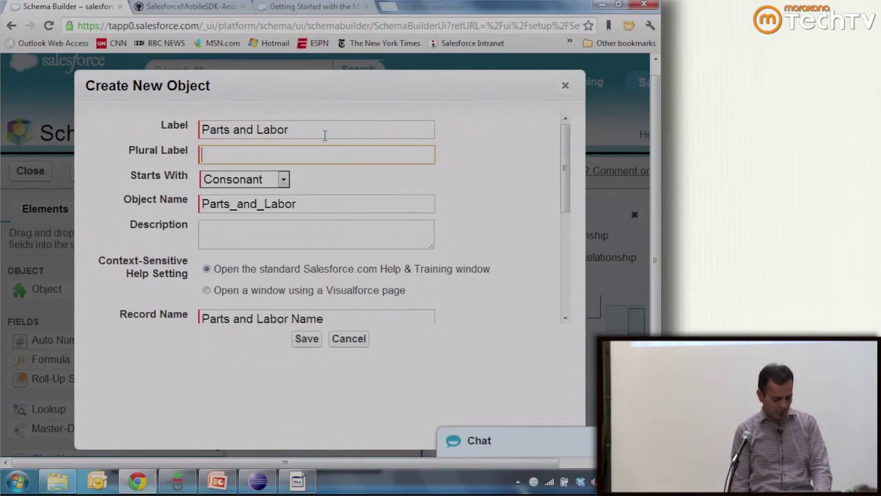
pyautogui.tripleClick(324, 131)
pyautogui.hotkey('ctrl', 'c')
pyautogui.click(239, 154)
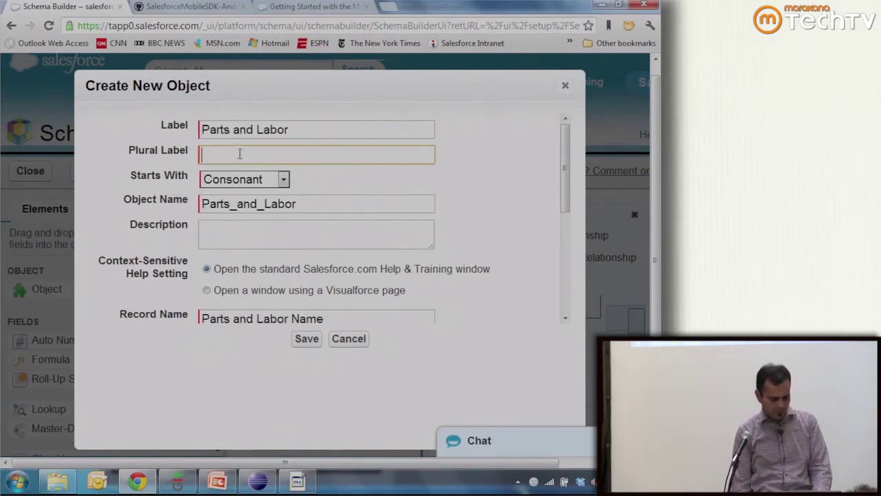
pyautogui.hotkey('ctrl', 'v')
pyautogui.write('s')
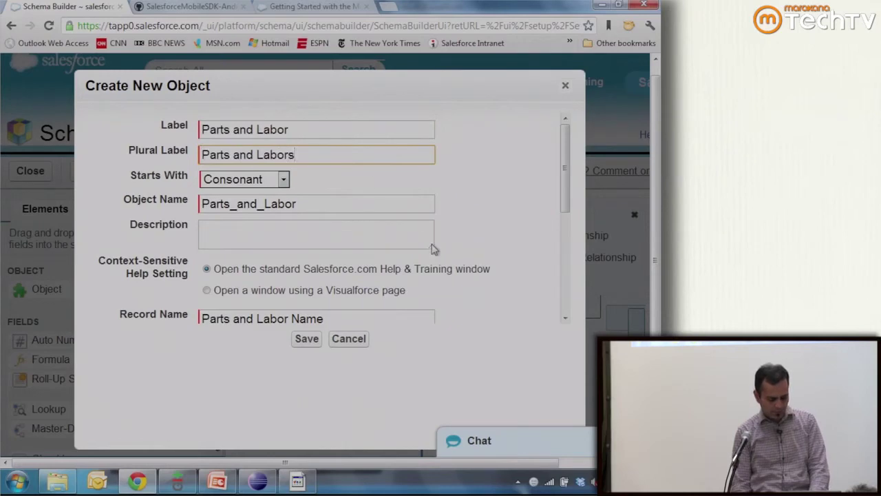
pyautogui.click(307, 338)
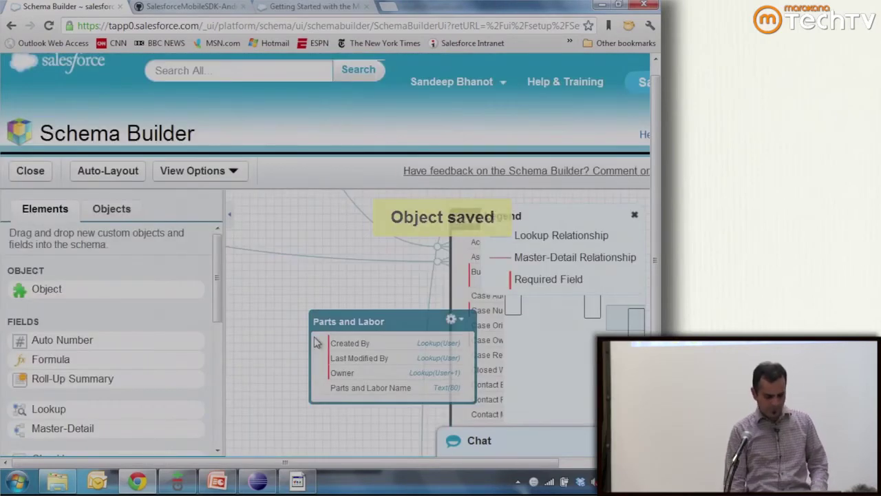
# - Place the Parts and Labor box left of Case and scroll through the Elements field list
pyautogui.moveTo(364, 316); pyautogui.dragTo(305, 279)
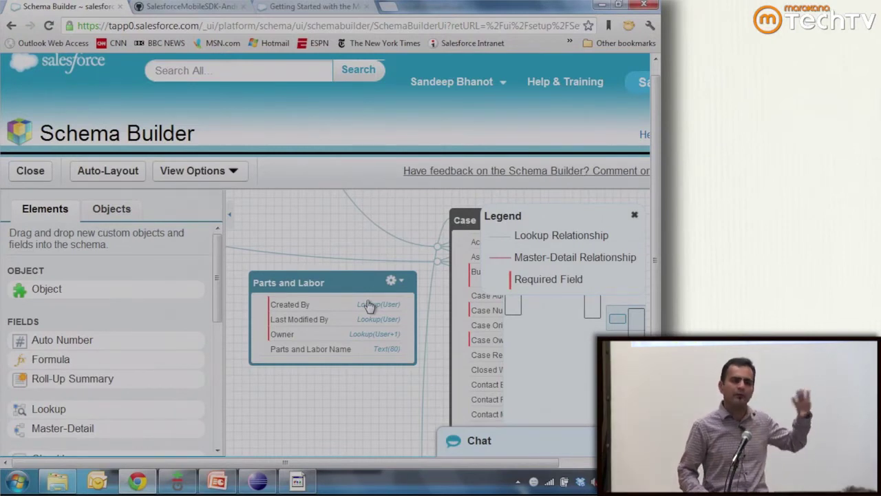
pyautogui.moveTo(329, 281); pyautogui.dragTo(336, 259)
pyautogui.scroll(-2, 211, 338)
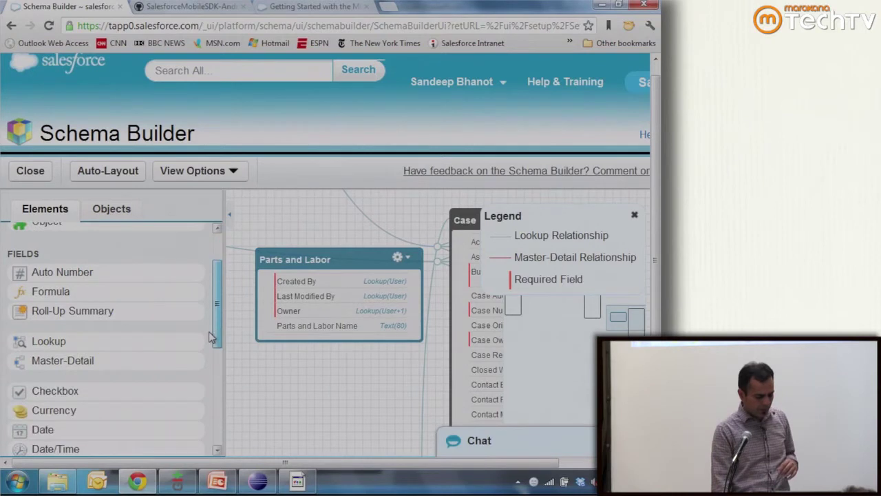
pyautogui.scroll(-1, 211, 337)
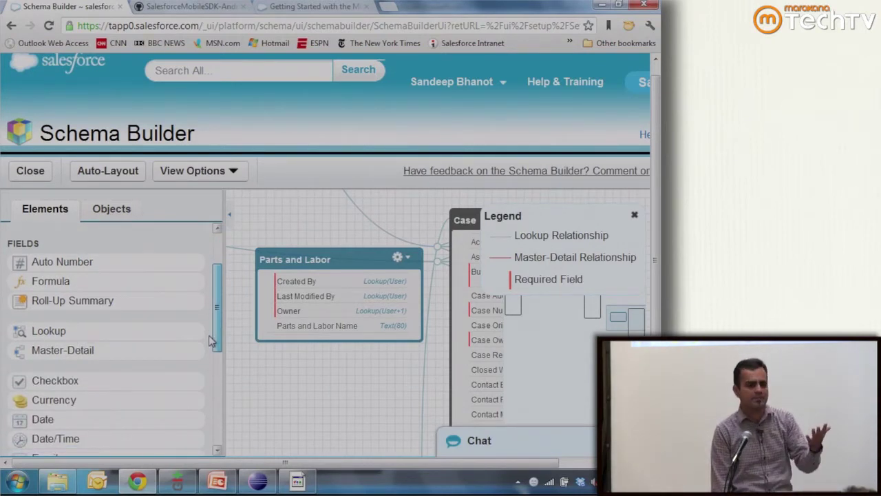
pyautogui.scroll(-1, 210, 341)
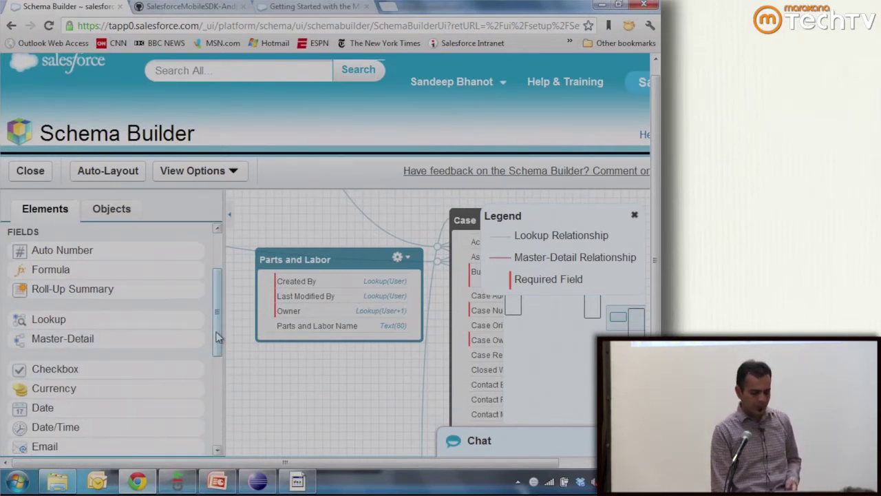
pyautogui.scroll(-3, 210, 340)
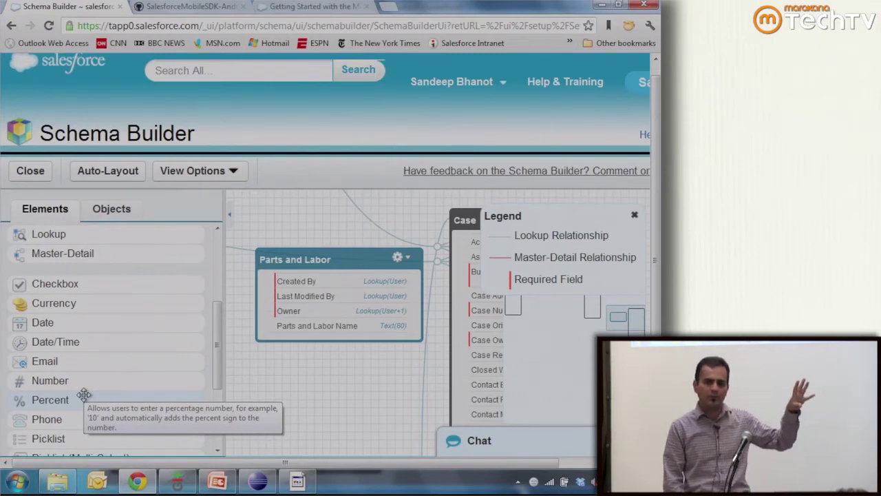
pyautogui.moveTo(218, 342)
pyautogui.mouseDown()
pyautogui.moveTo(217, 384)
pyautogui.moveTo(213, 344)
pyautogui.mouseUp()
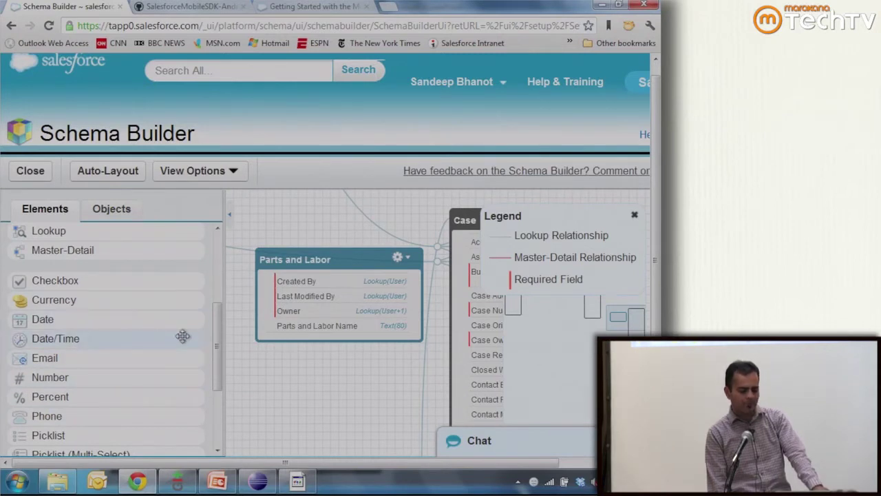
pyautogui.moveTo(216, 340); pyautogui.dragTo(217, 315)
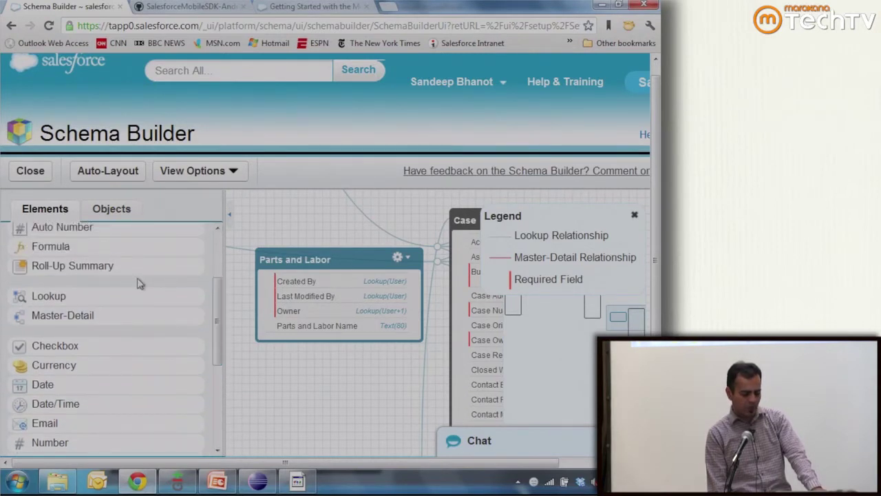